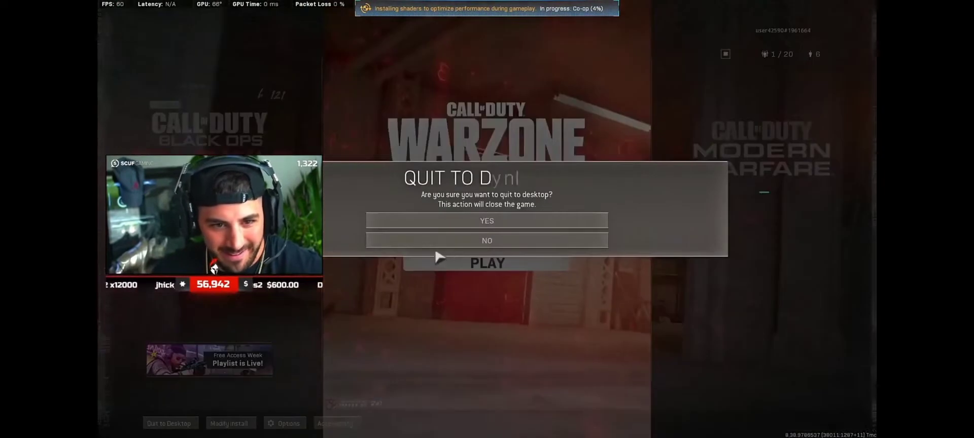
Quit Warzone to the desktop and bring up Task Manager's process list via Ctrl+Alt+Delete
left_click(446, 241)
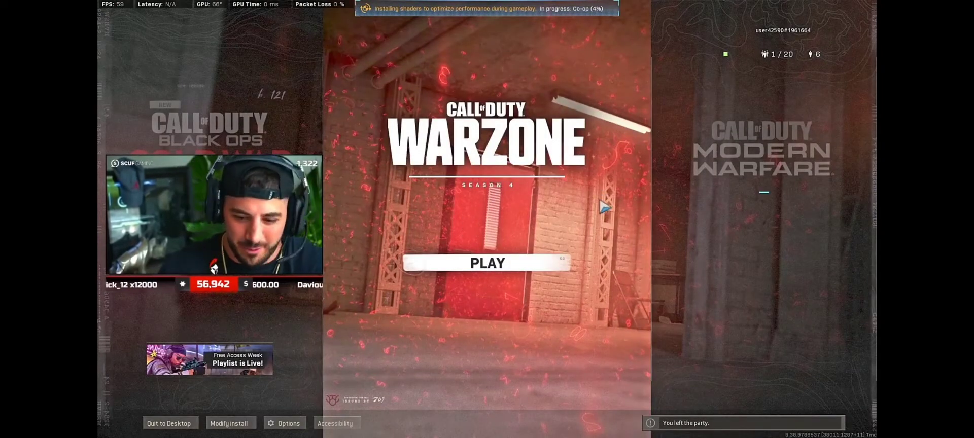
key("ctrl+alt+Delete")
left_click(471, 234)
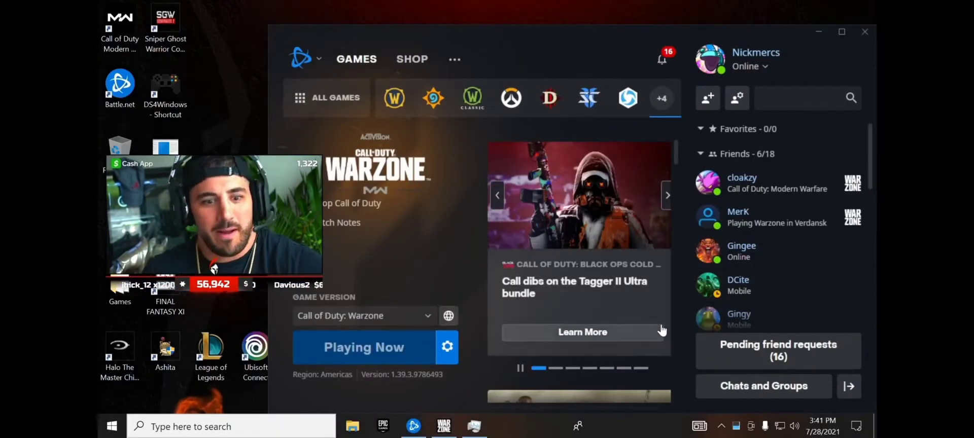
left_click(474, 426)
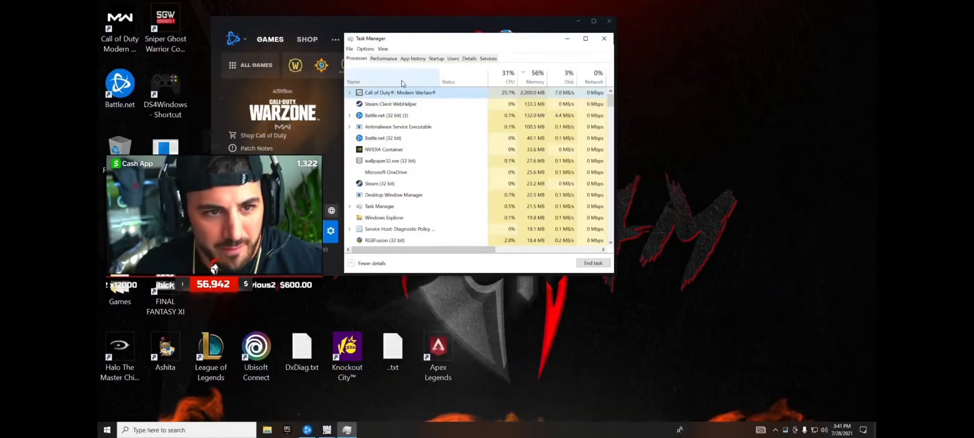
End the Call of Duty: Modern Warfare task, then close Task Manager
right_click(431, 98)
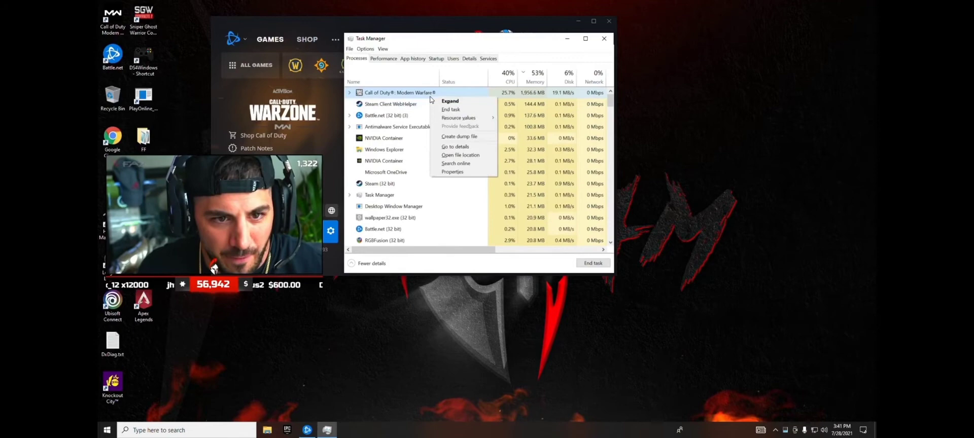
left_click(447, 110)
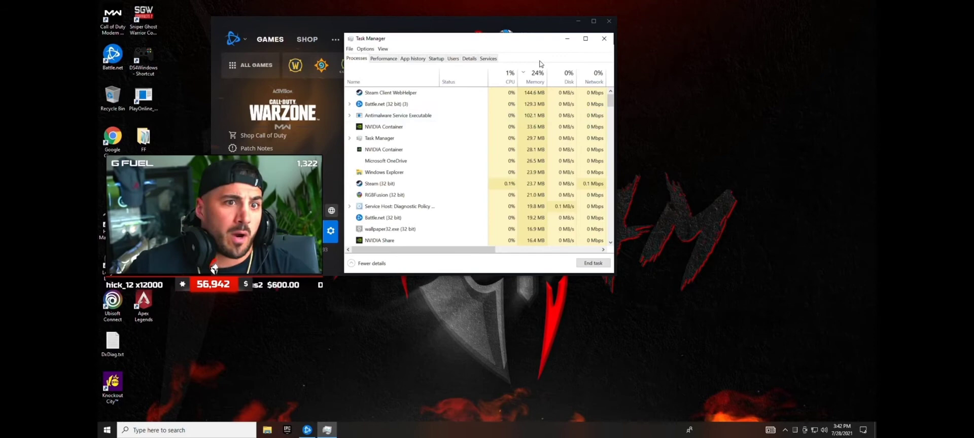
left_click(604, 38)
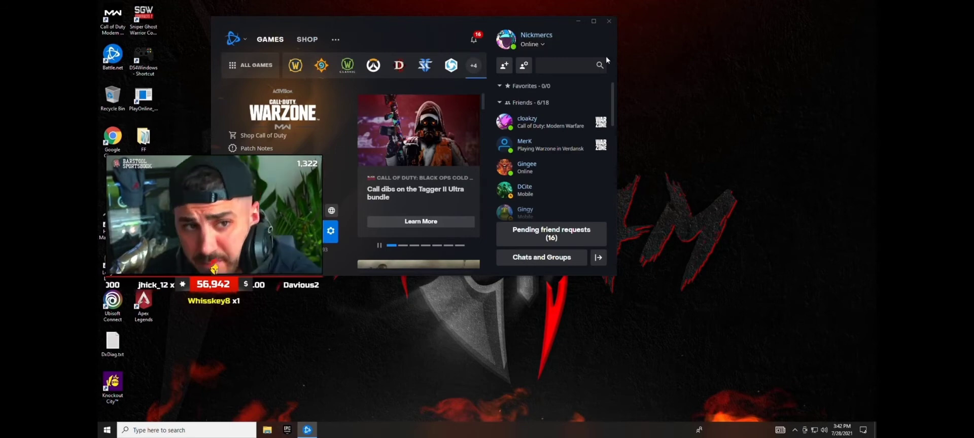
left_click(609, 21)
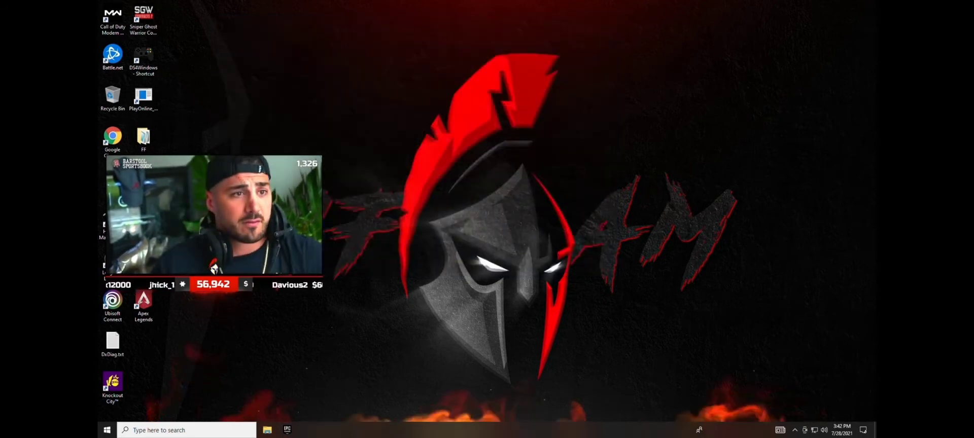